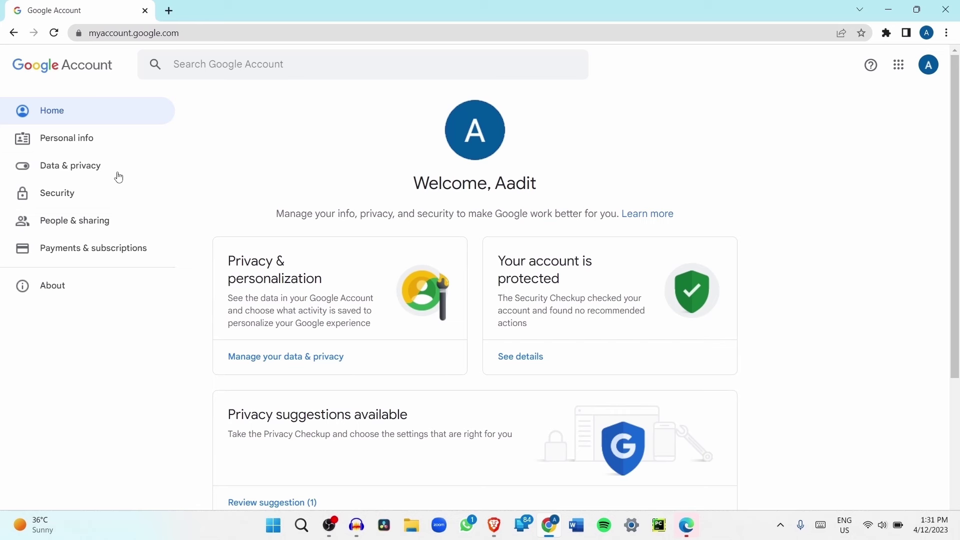
Open the Security Checkup details, expand the third-party access app list, then return to the overview
{"action": "left_click", "coordinate": [69, 197]}
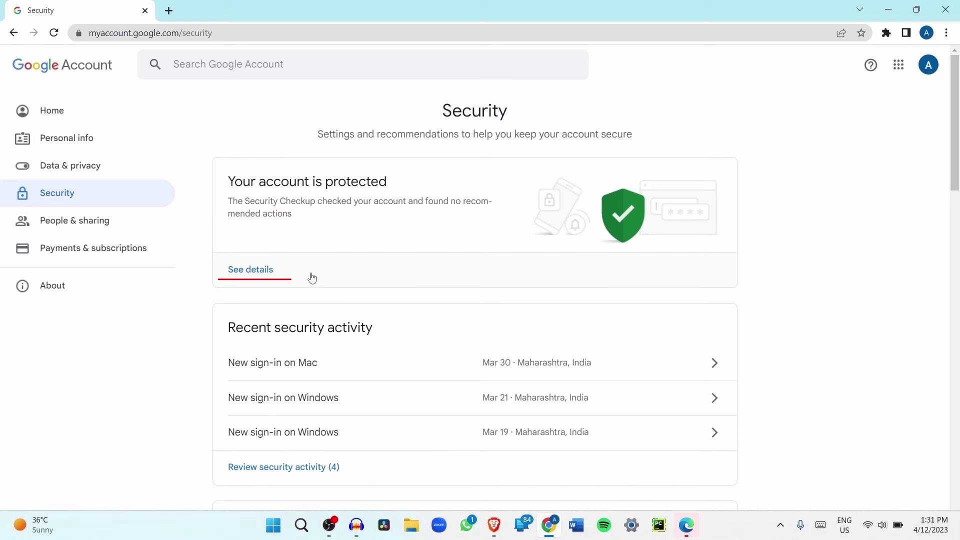
{"action": "left_click", "coordinate": [256, 270]}
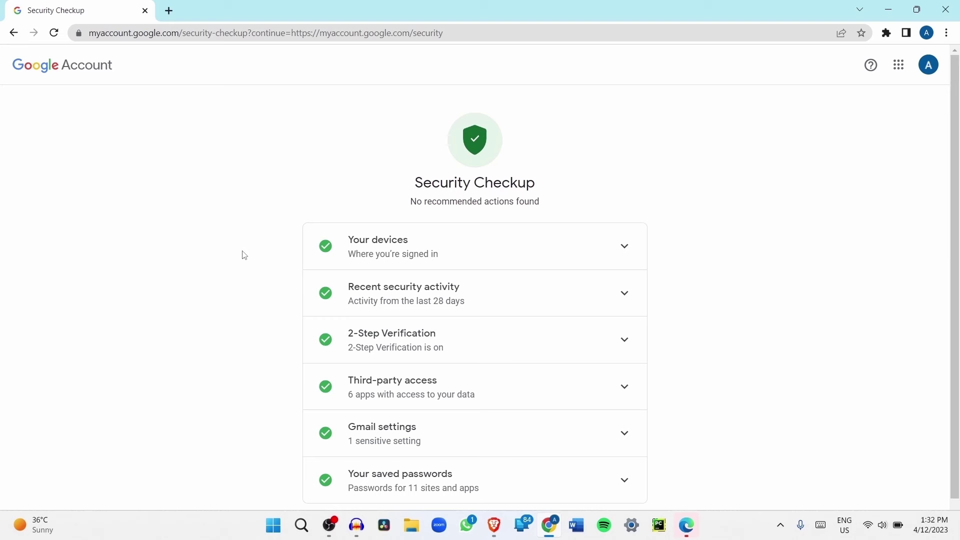
{"action": "scroll", "coordinate": [261, 313], "scroll_direction": "down", "scroll_amount": 1}
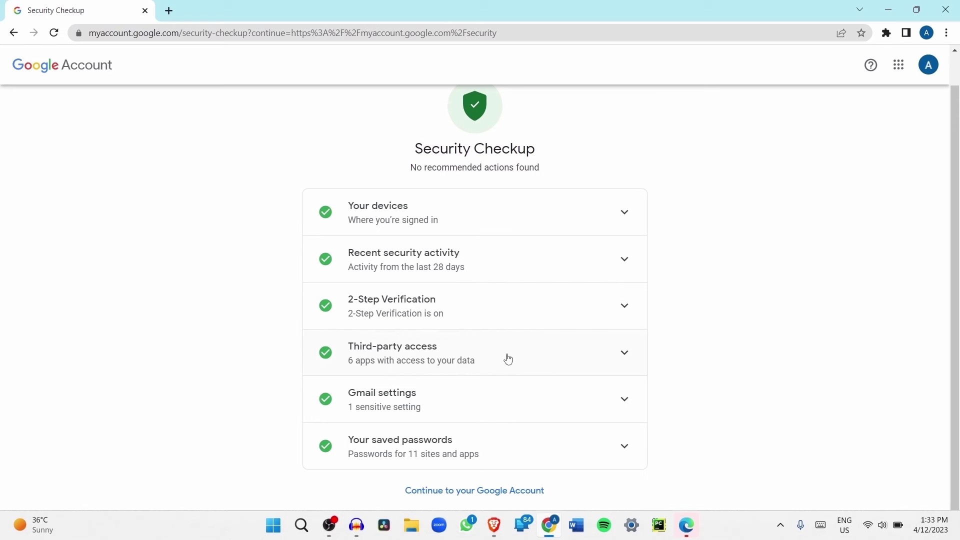
{"action": "left_click", "coordinate": [625, 354]}
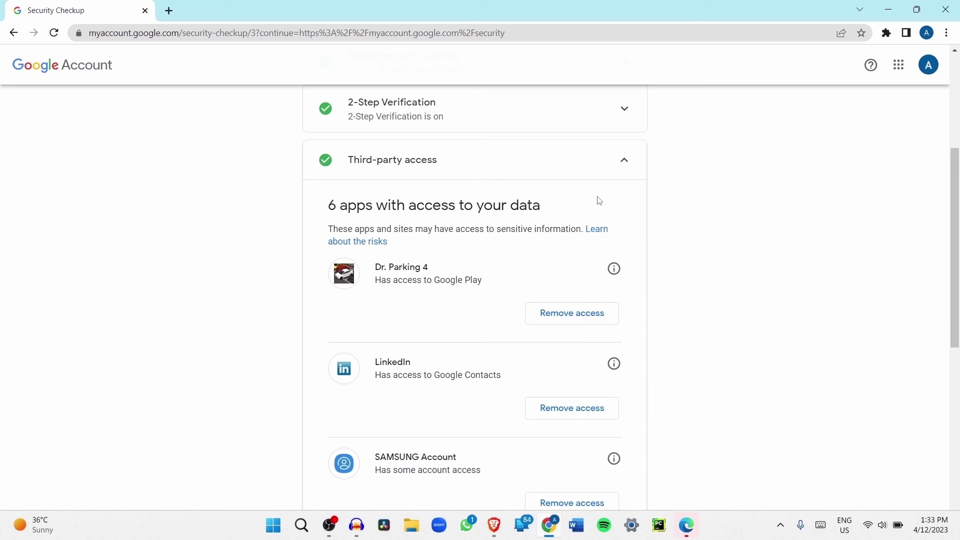
{"action": "key", "text": "alt+Left"}
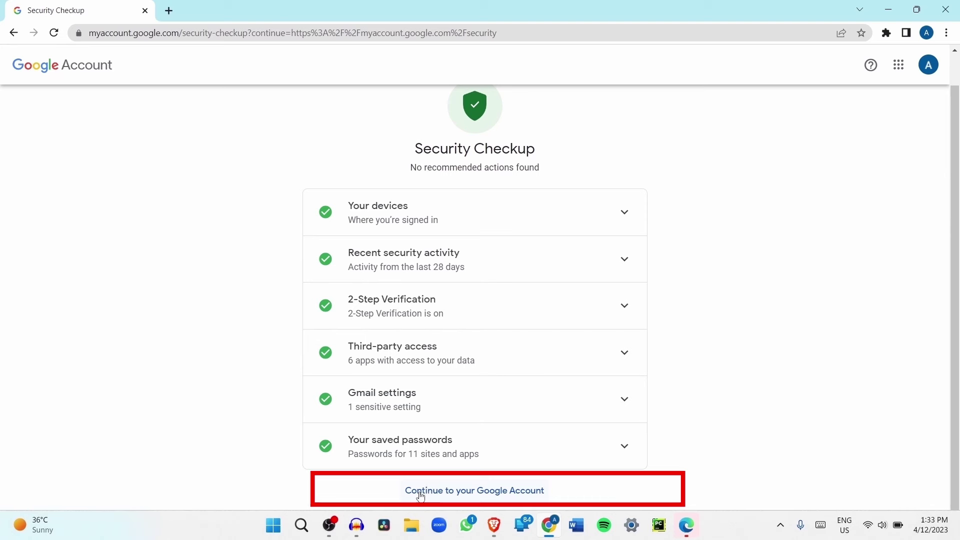
Leave the checkup for the Security page and open Manage third-party access
{"action": "left_click", "coordinate": [516, 495]}
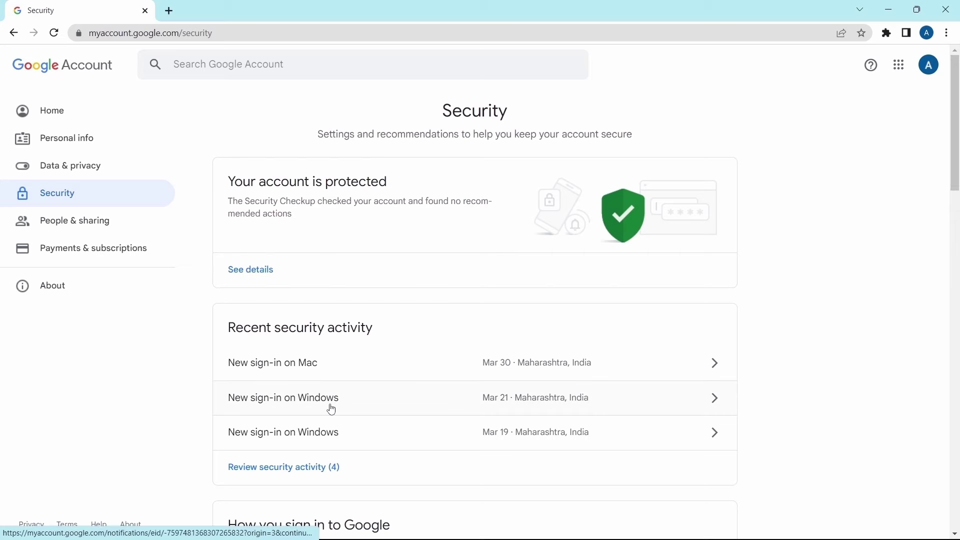
{"action": "scroll", "coordinate": [331, 410], "scroll_direction": "down", "scroll_amount": 15}
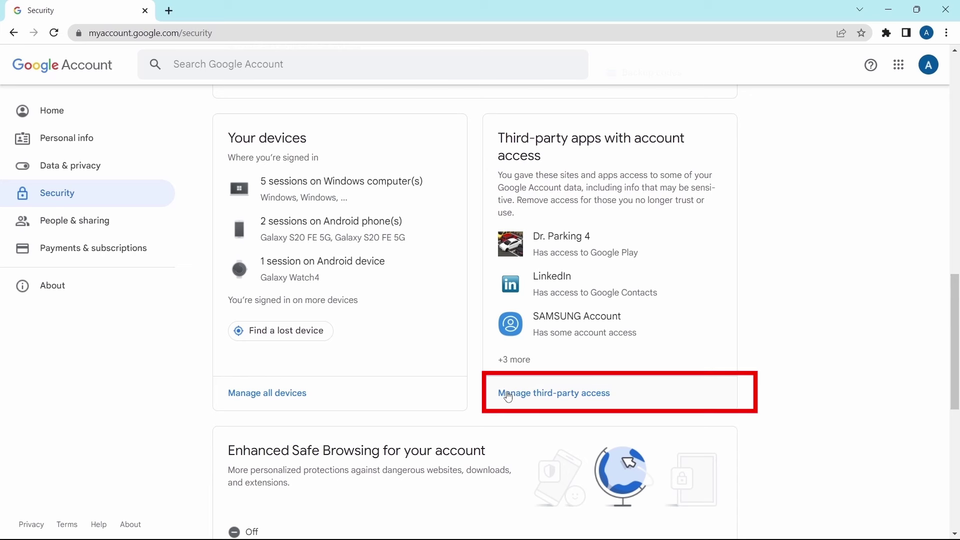
{"action": "left_click", "coordinate": [568, 400]}
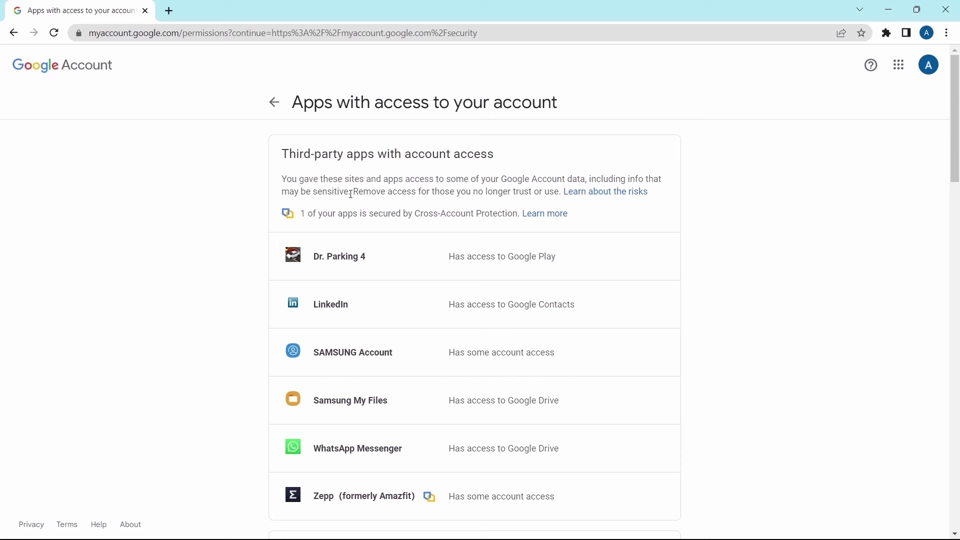
Remove Dr. Parking 4's access to the account and confirm with OK
{"action": "left_click_drag", "start_coordinate": [351, 194], "coordinate": [592, 181]}
{"action": "left_click", "coordinate": [592, 182]}
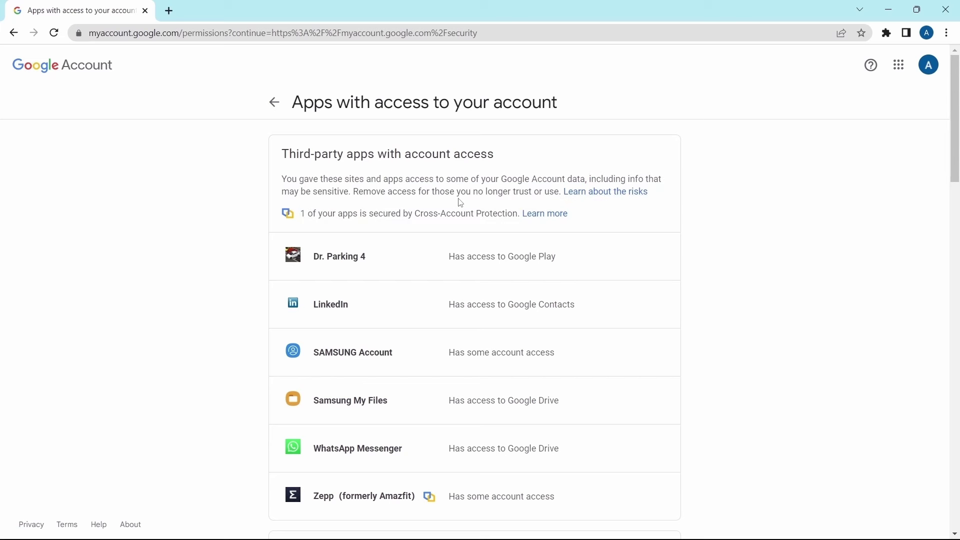
{"action": "left_click", "coordinate": [383, 262]}
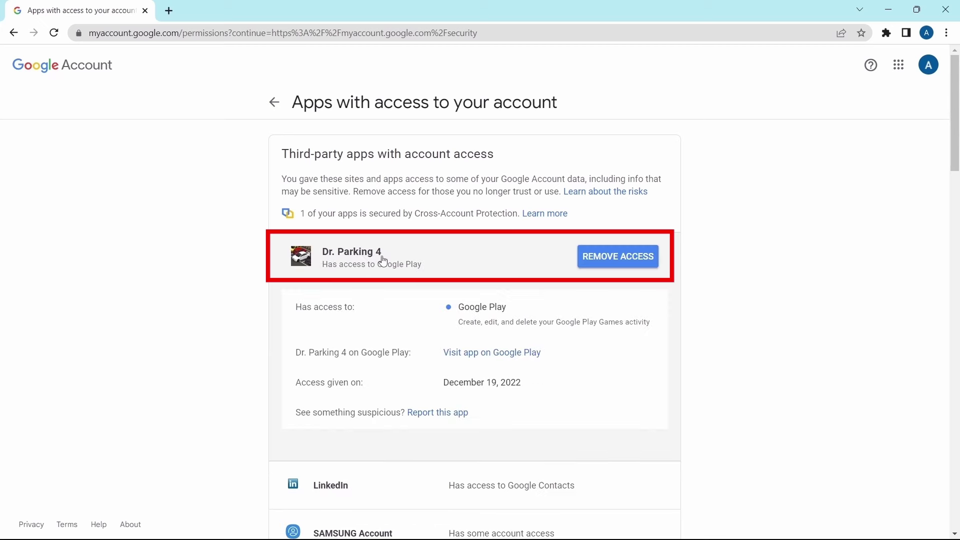
{"action": "left_click", "coordinate": [620, 262]}
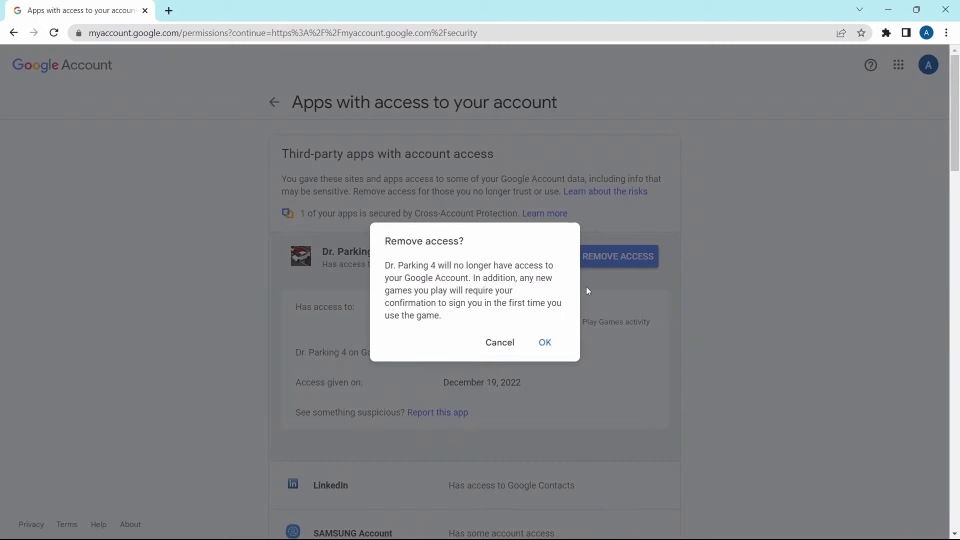
{"action": "left_click", "coordinate": [546, 344]}
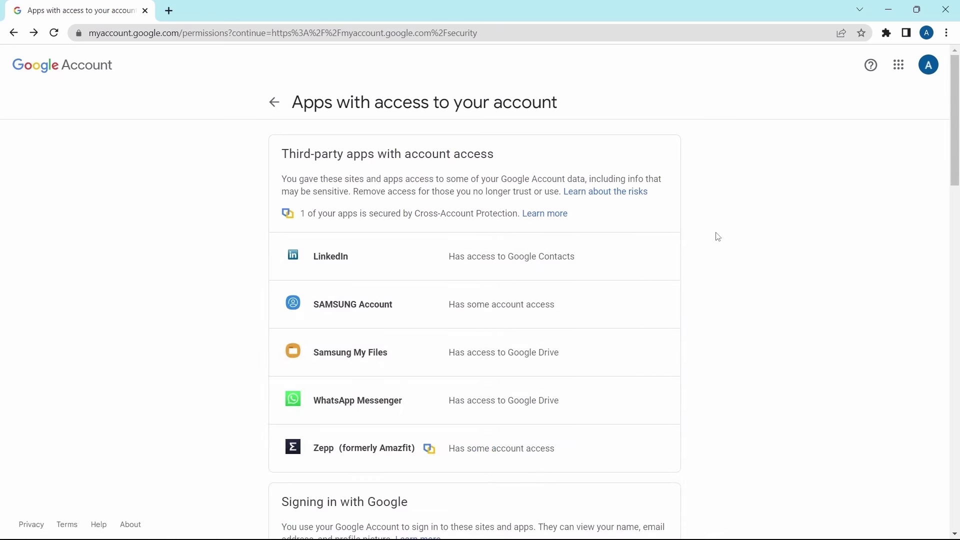
Find Score! Match - PvP Soccer in the app list and remove its account access
{"action": "scroll", "coordinate": [718, 238], "scroll_direction": "down", "scroll_amount": 7}
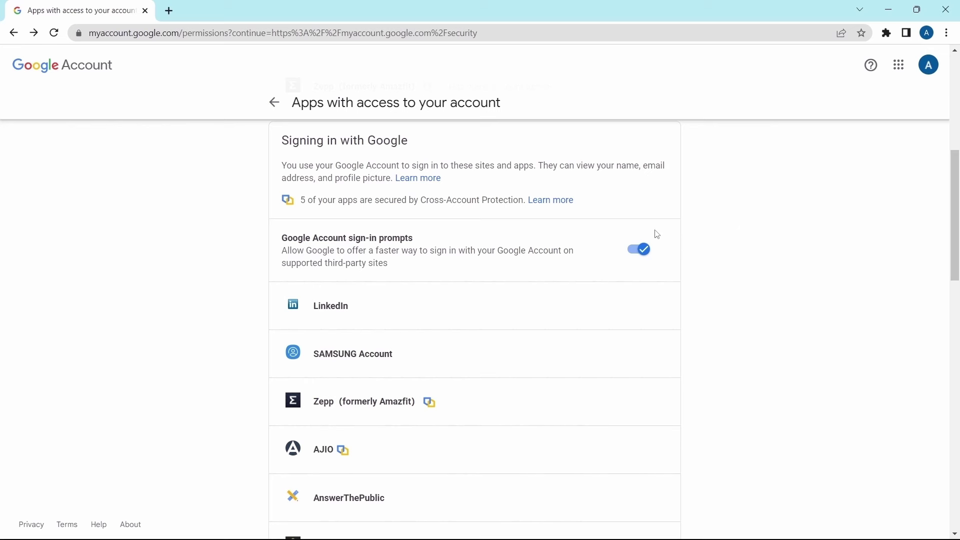
{"action": "scroll", "coordinate": [469, 331], "scroll_direction": "down", "scroll_amount": 7}
{"action": "scroll", "coordinate": [470, 331], "scroll_direction": "down", "scroll_amount": 10}
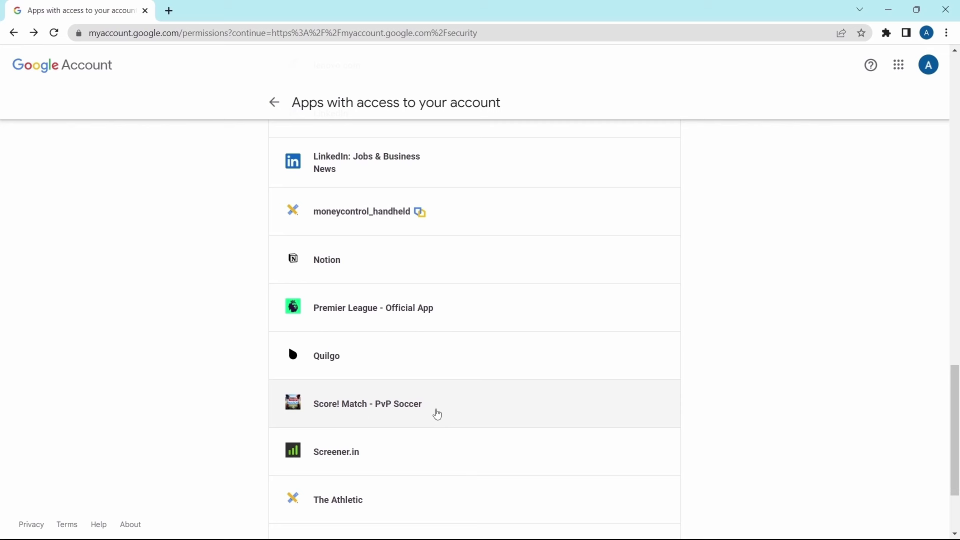
{"action": "left_click", "coordinate": [437, 414]}
{"action": "left_click", "coordinate": [595, 411]}
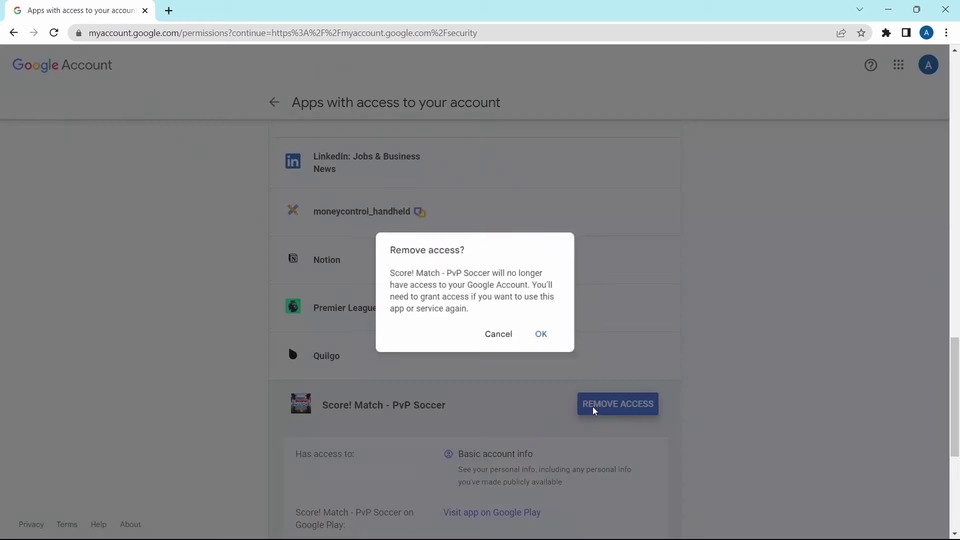
{"action": "left_click", "coordinate": [549, 335]}
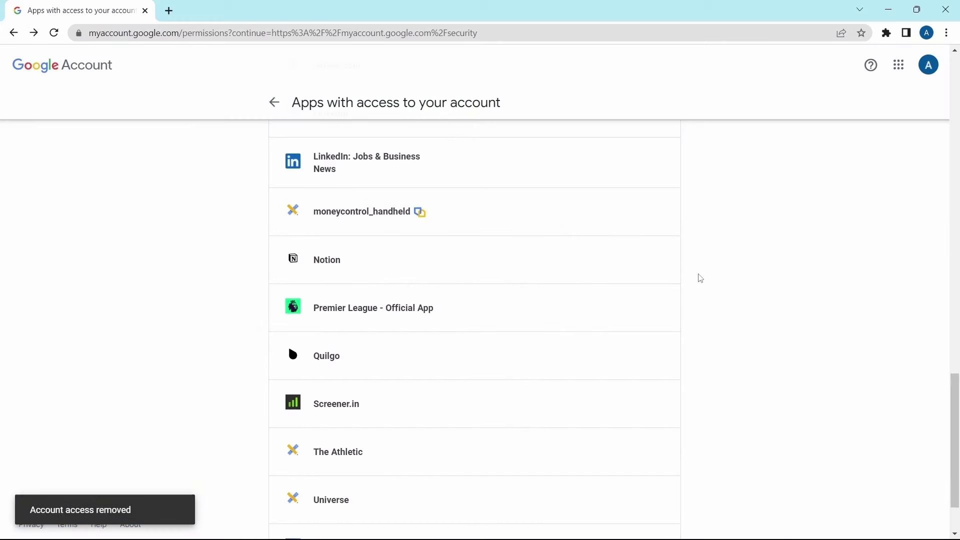
{"action": "scroll", "coordinate": [702, 277], "scroll_direction": "up", "scroll_amount": 15}
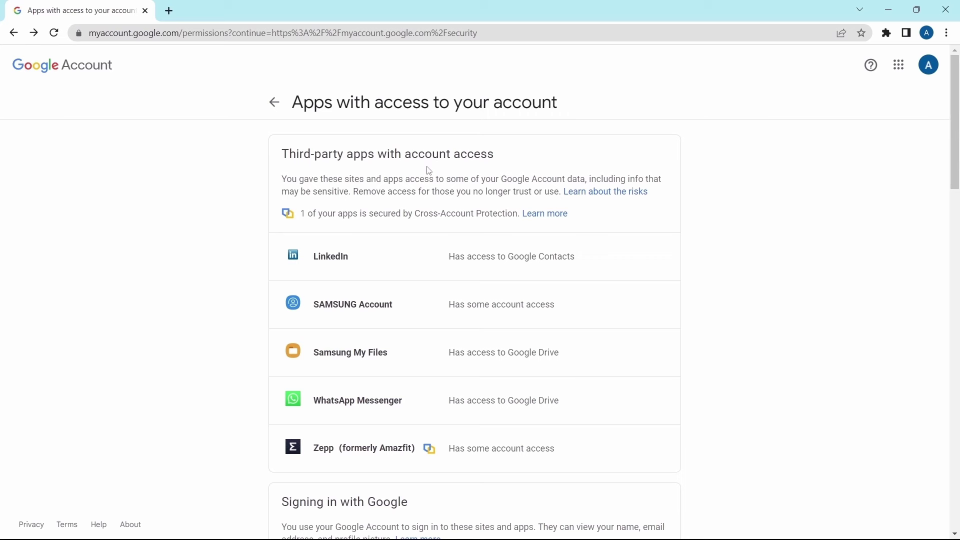
Go back to Security and open Manage all devices to see Windows, Android, Galaxy Watch4 and Hall Speaker
{"action": "left_click", "coordinate": [275, 103]}
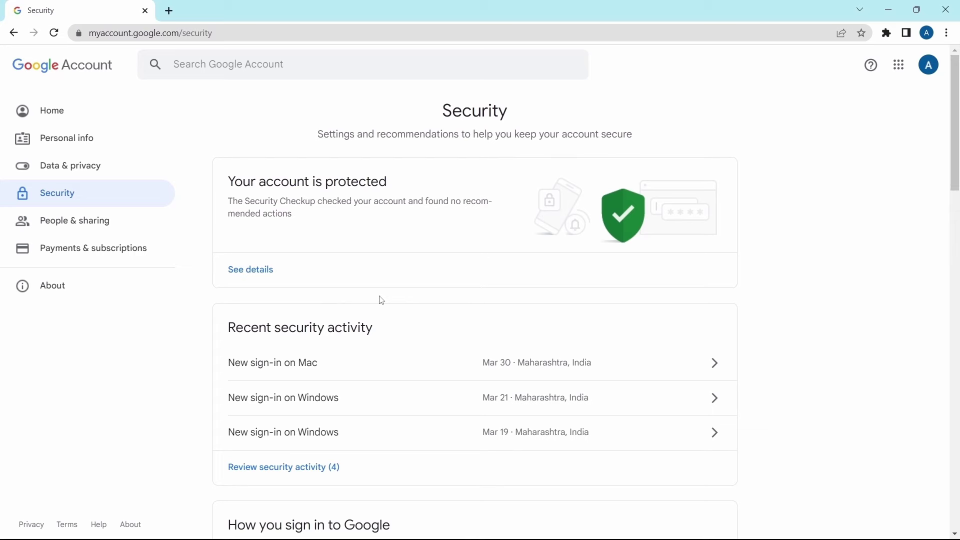
{"action": "scroll", "coordinate": [382, 301], "scroll_direction": "down", "scroll_amount": 15}
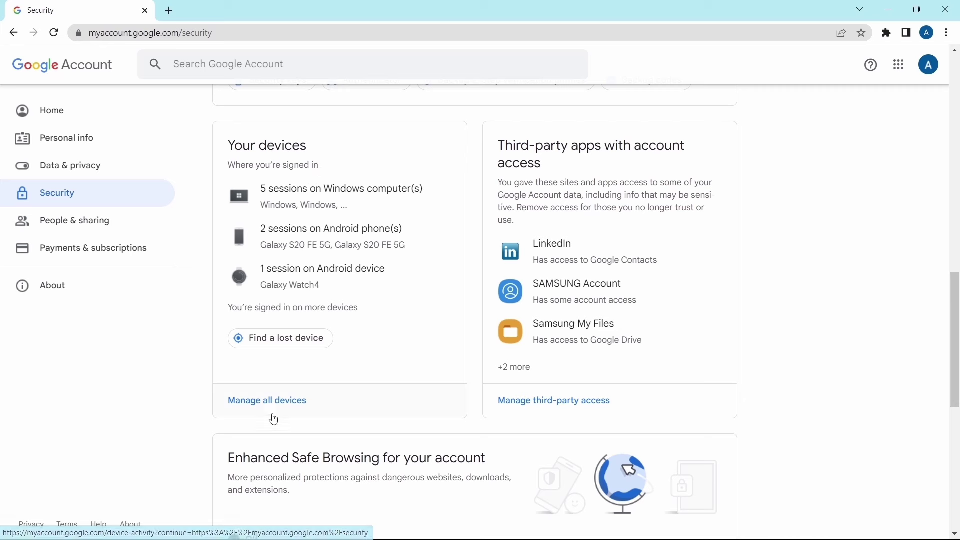
{"action": "left_click", "coordinate": [296, 403]}
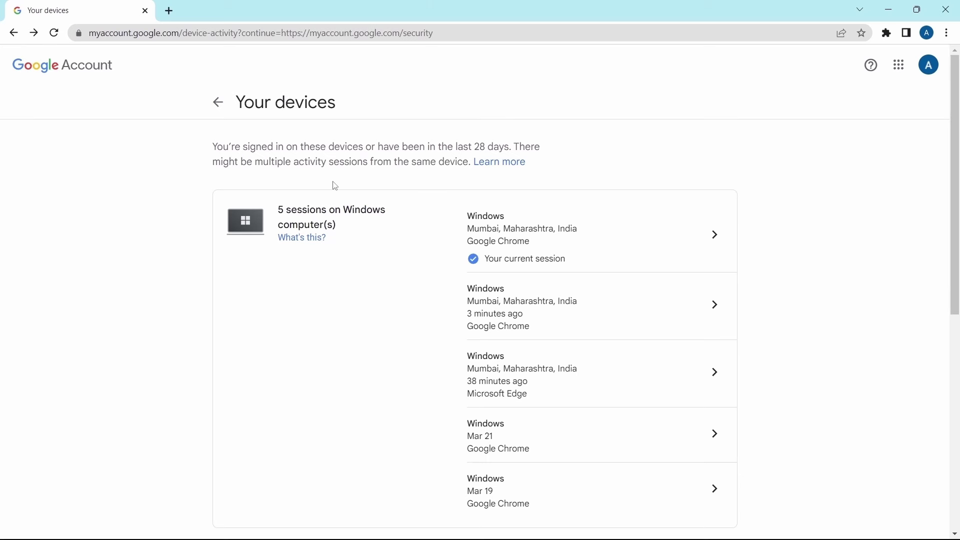
{"action": "scroll", "coordinate": [335, 186], "scroll_direction": "down", "scroll_amount": 8}
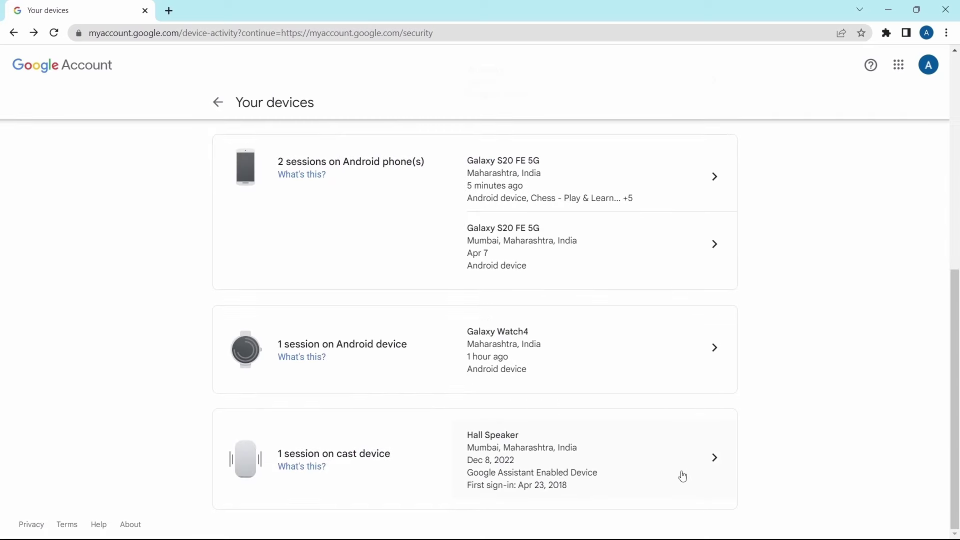
Sign out of the Hall Speaker device and confirm its removal
{"action": "left_click", "coordinate": [719, 462]}
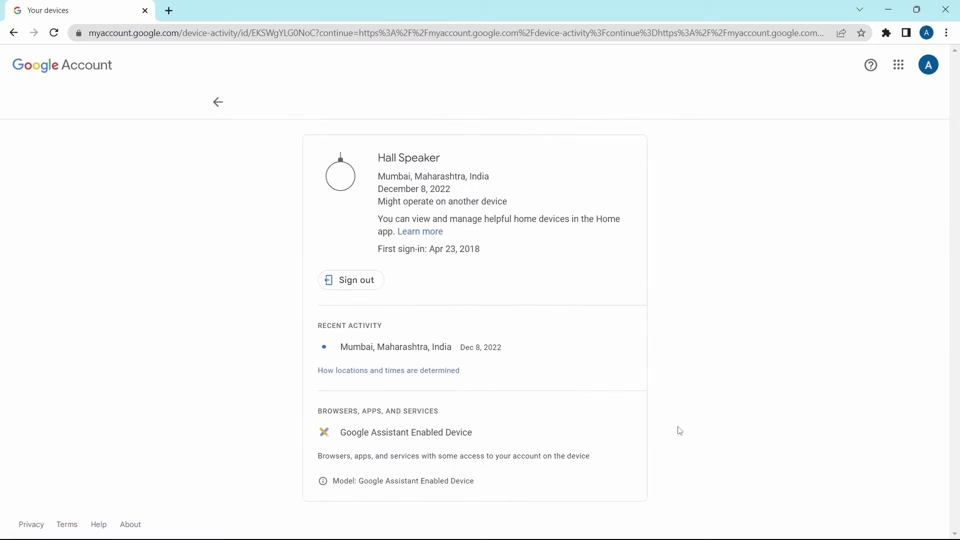
{"action": "left_click", "coordinate": [359, 284]}
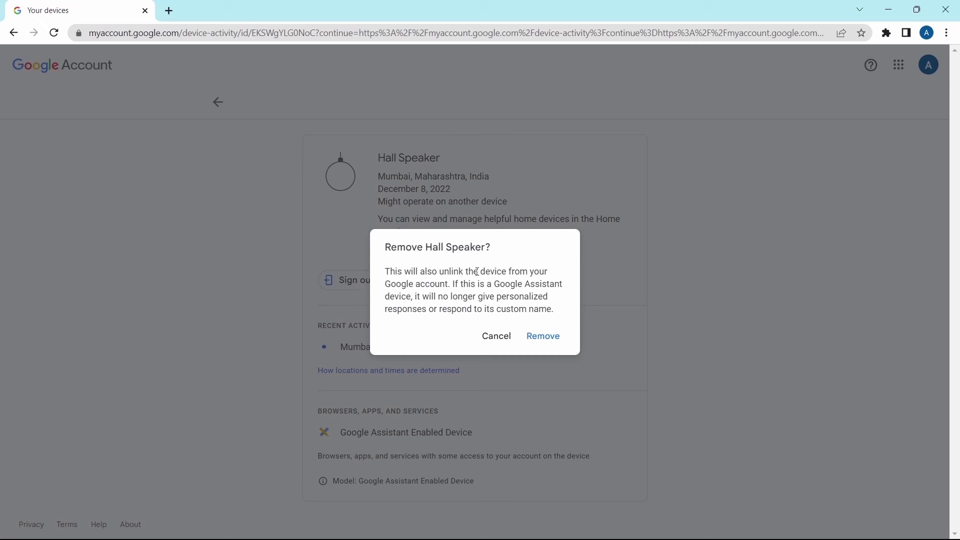
{"action": "left_click", "coordinate": [497, 336]}
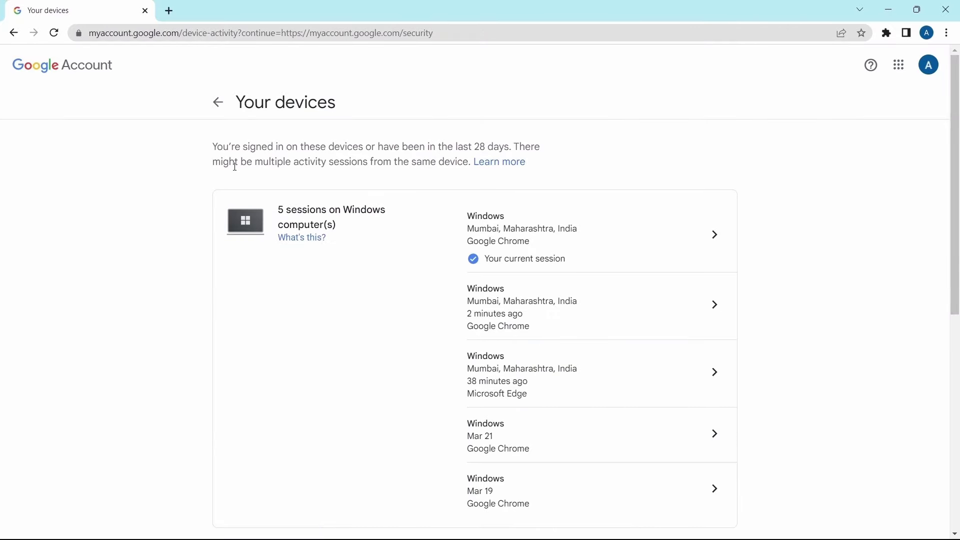
Return to the Security page and open Password Manager listing 11 saved sites and apps
{"action": "left_click", "coordinate": [218, 102]}
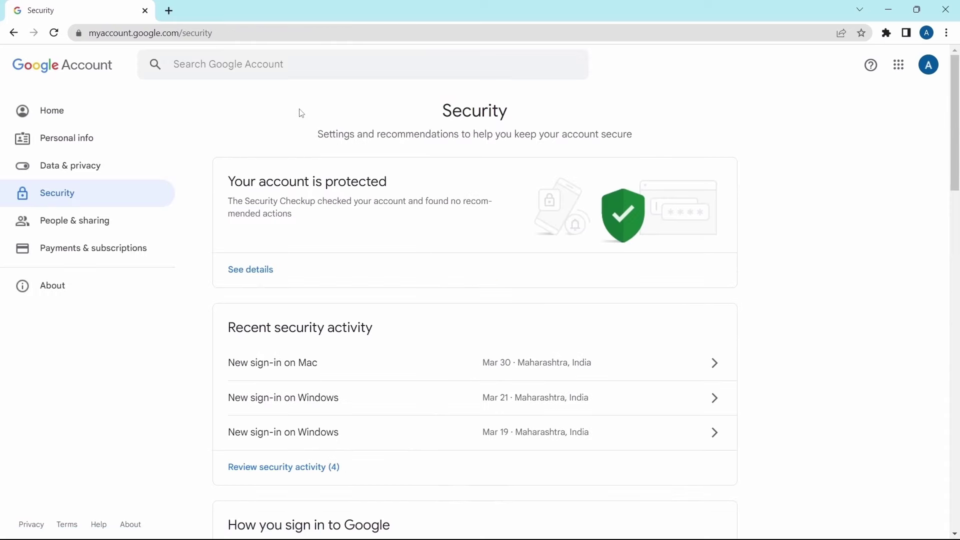
{"action": "scroll", "coordinate": [308, 297], "scroll_direction": "down", "scroll_amount": 8}
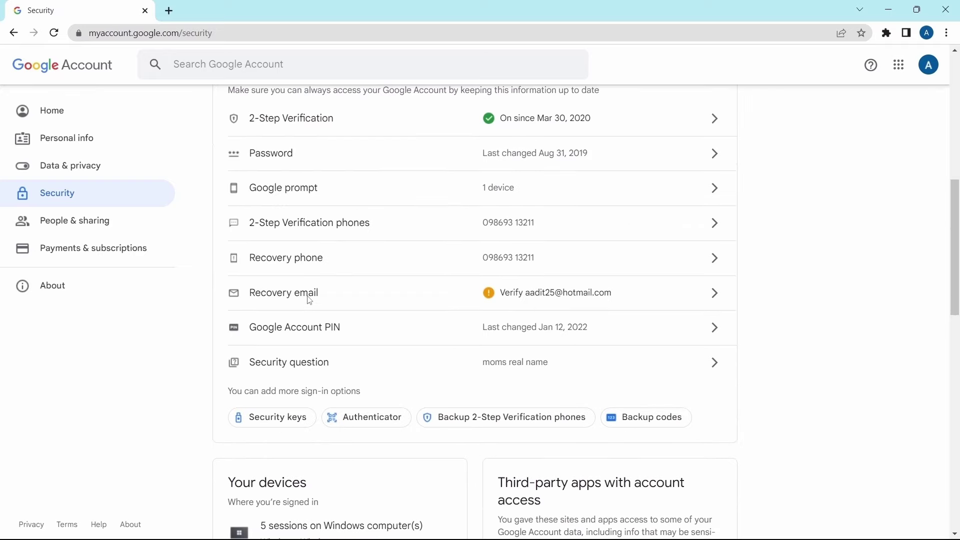
{"action": "scroll", "coordinate": [310, 300], "scroll_direction": "down", "scroll_amount": 10}
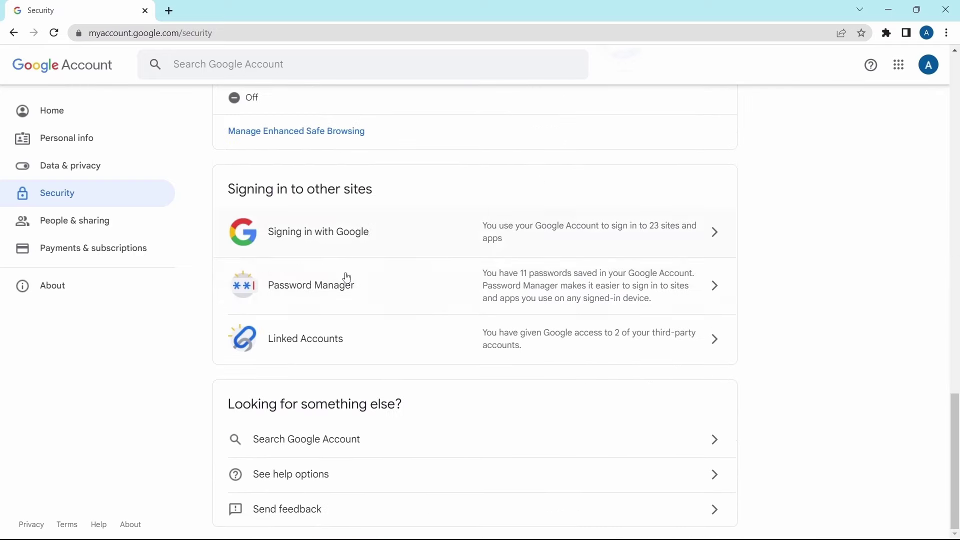
{"action": "left_click", "coordinate": [379, 296]}
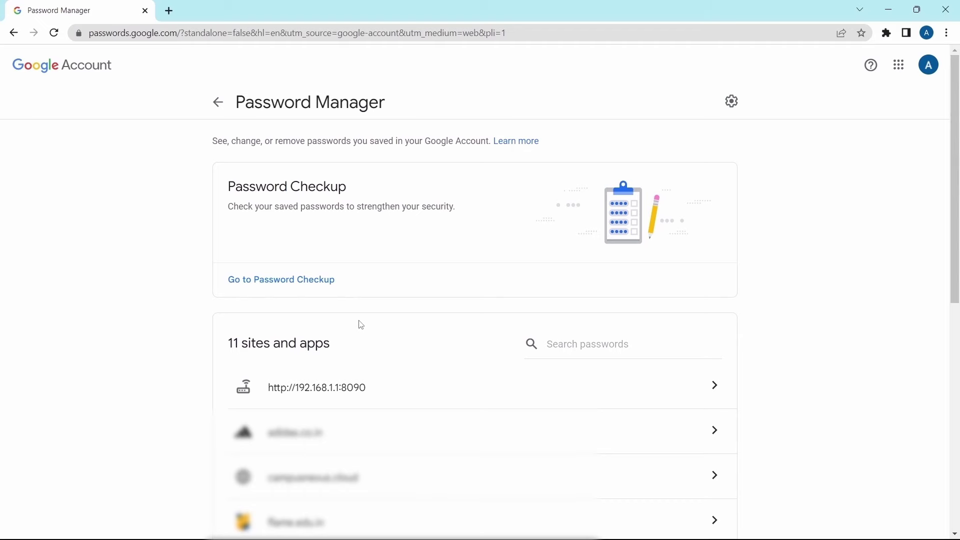
Scroll the saved passwords and view the Nicotom app's entry
{"action": "scroll", "coordinate": [357, 360], "scroll_direction": "down", "scroll_amount": 10}
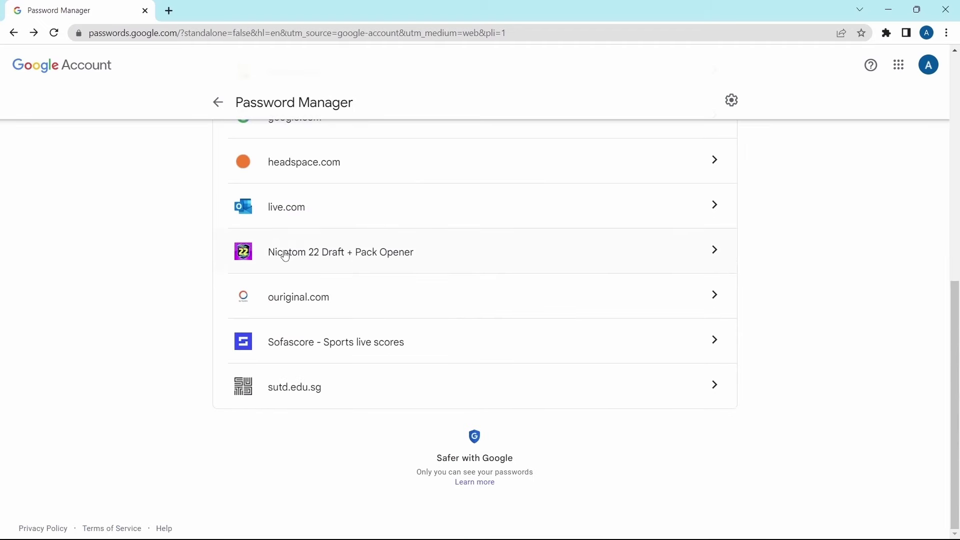
{"action": "left_click", "coordinate": [715, 253]}
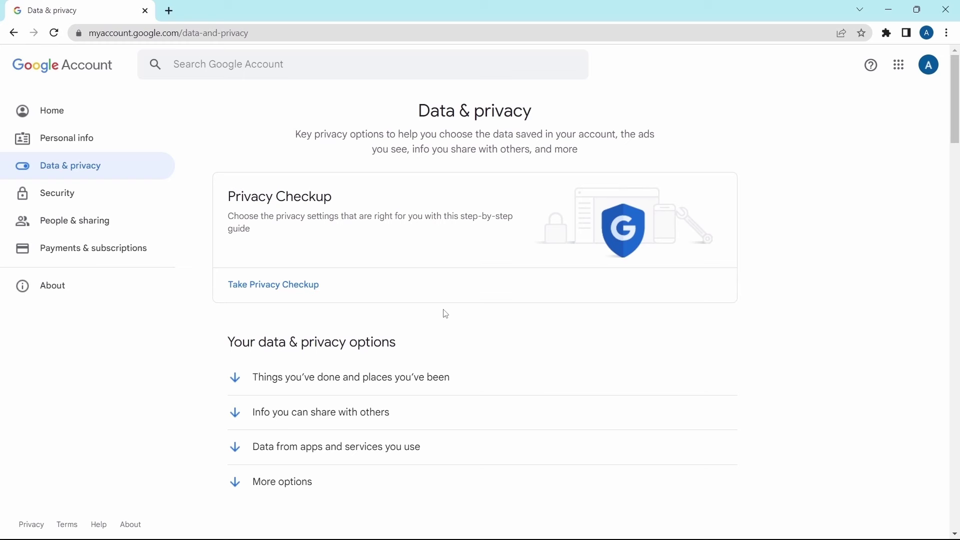
Open Web & App Activity from History settings, showing it off since March 28, 2023
{"action": "scroll", "coordinate": [447, 314], "scroll_direction": "down", "scroll_amount": 9}
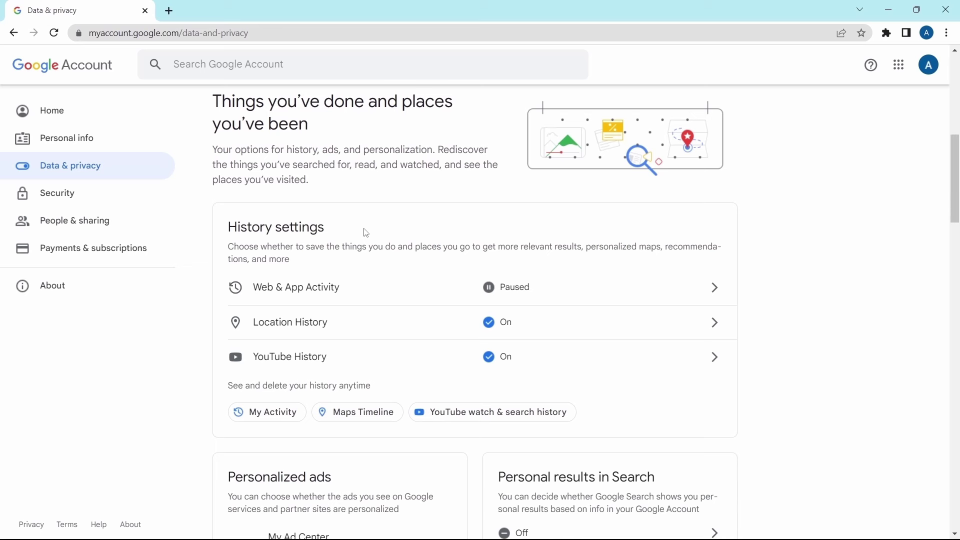
{"action": "scroll", "coordinate": [367, 232], "scroll_direction": "up", "scroll_amount": 1}
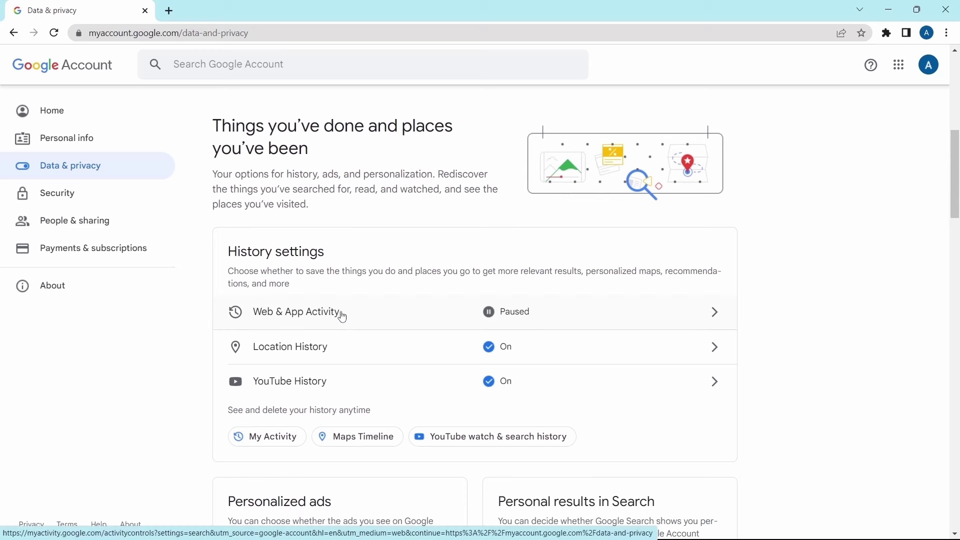
{"action": "left_click", "coordinate": [360, 315]}
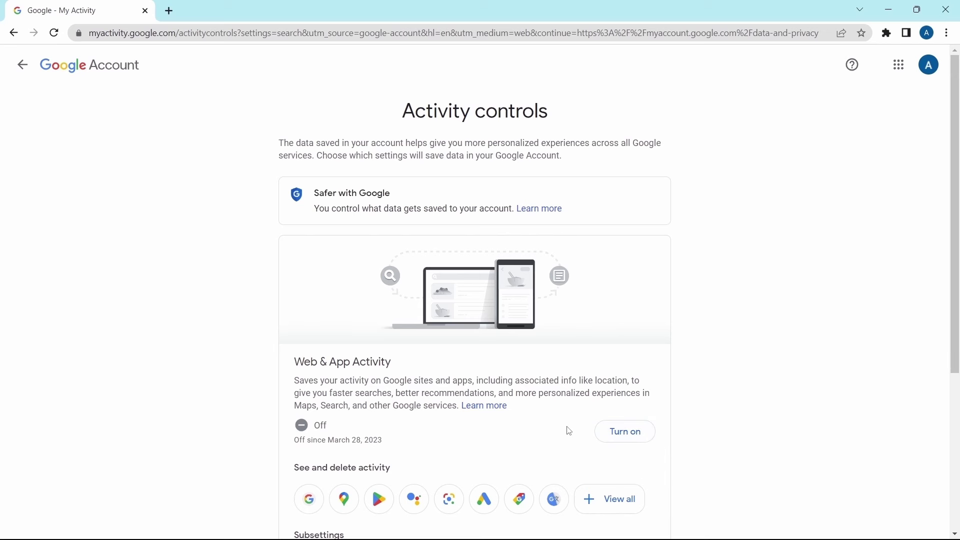
Check the saved Search history, then open Location History, on since May 11, 2022
{"action": "scroll", "coordinate": [500, 400], "scroll_direction": "down", "scroll_amount": 1}
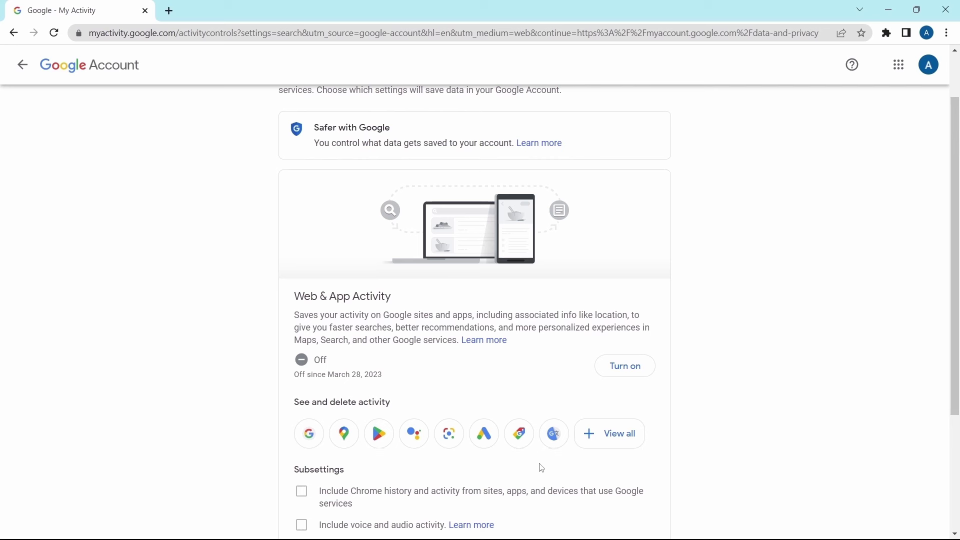
{"action": "left_click", "coordinate": [310, 438]}
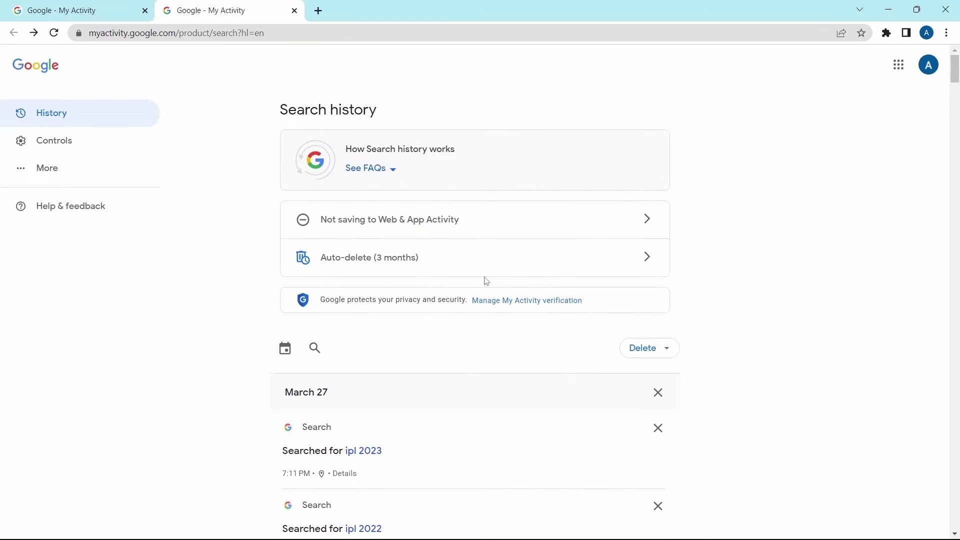
{"action": "left_click", "coordinate": [295, 11]}
{"action": "left_click", "coordinate": [349, 355]}
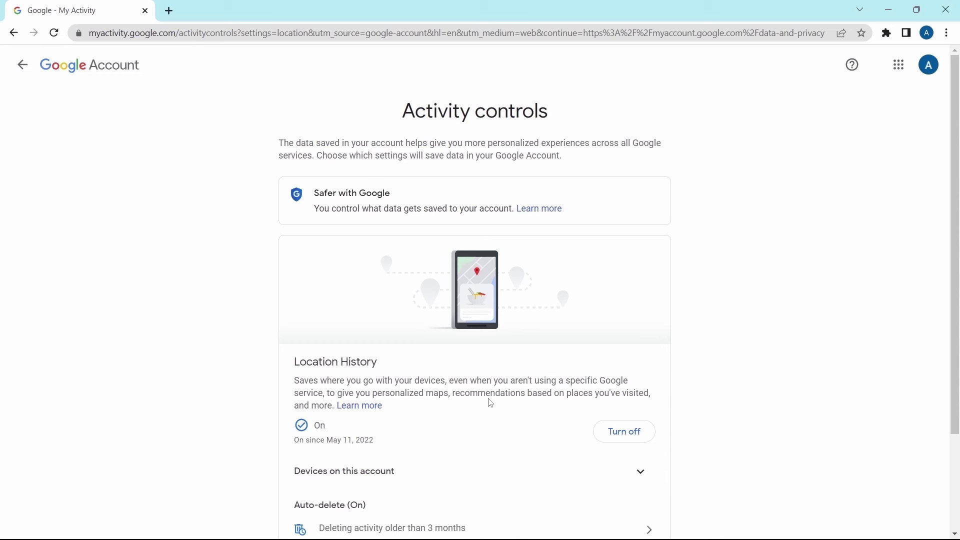
Back on Data & privacy, inspect the YouTube History row's settings, then return to Data & privacy
{"action": "scroll", "coordinate": [492, 403], "scroll_direction": "down", "scroll_amount": 2}
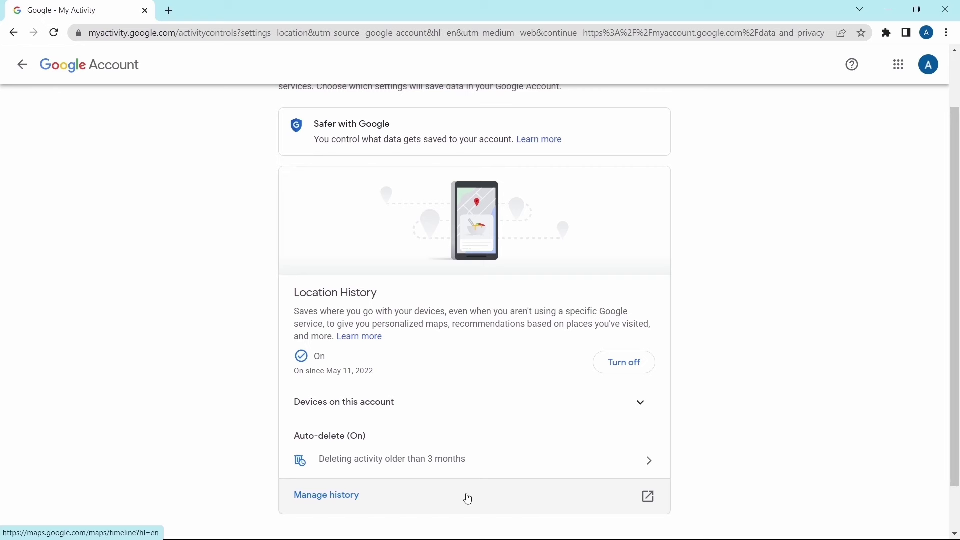
{"action": "left_click", "coordinate": [23, 65]}
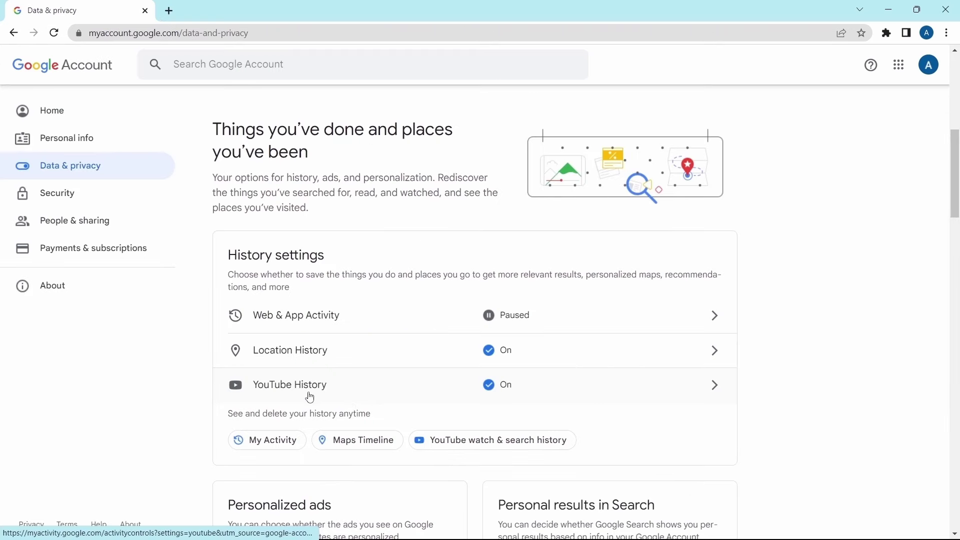
{"action": "left_click", "coordinate": [388, 385]}
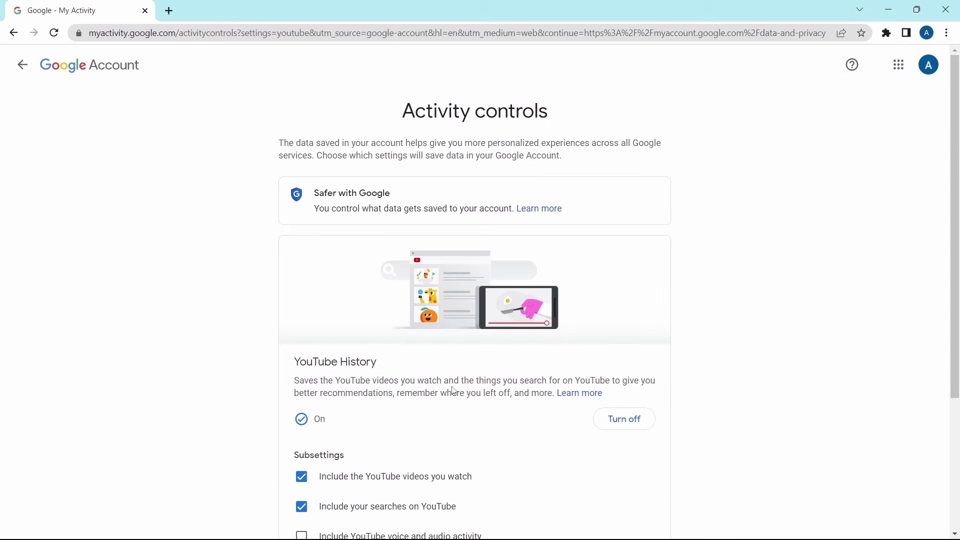
{"action": "scroll", "coordinate": [452, 390], "scroll_direction": "down", "scroll_amount": 4}
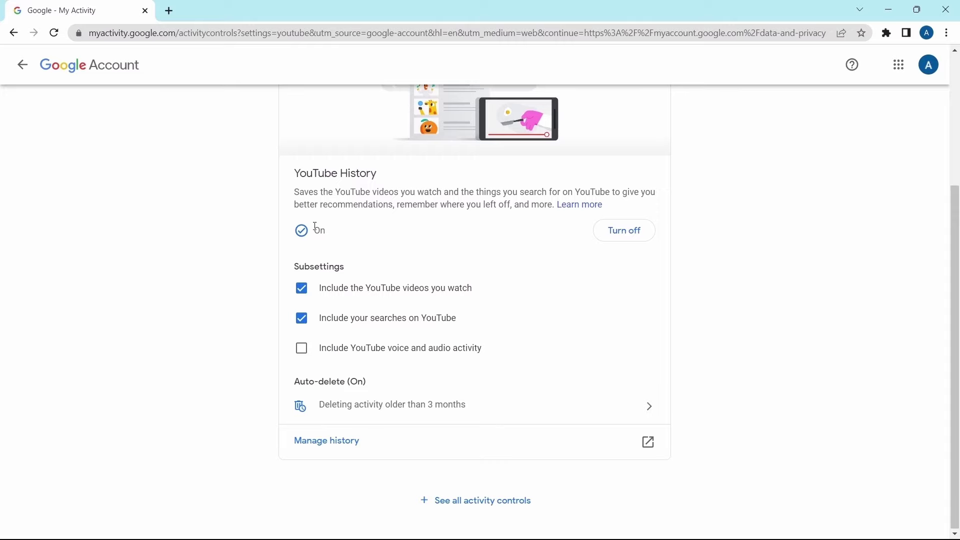
{"action": "key", "text": "alt+Left"}
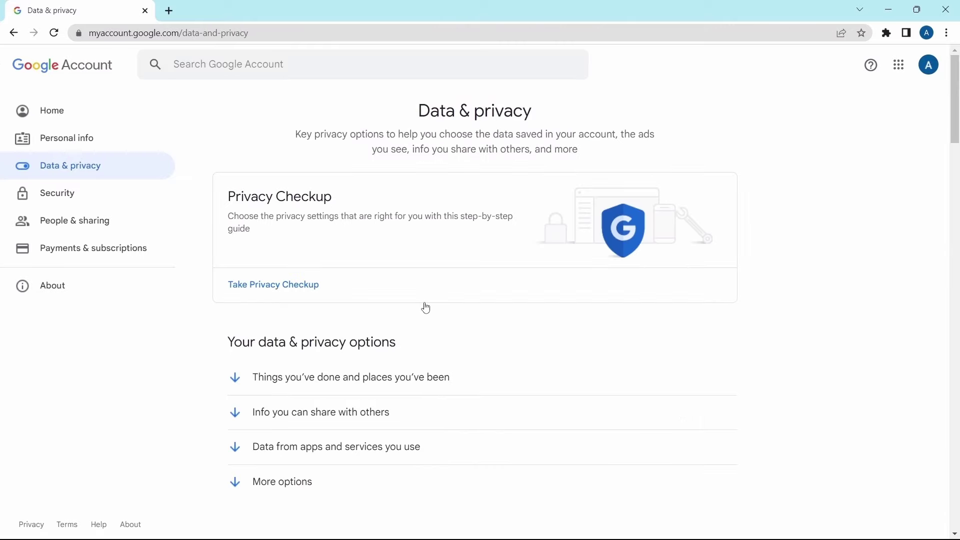
{"action": "scroll", "coordinate": [426, 308], "scroll_direction": "down", "scroll_amount": 20}
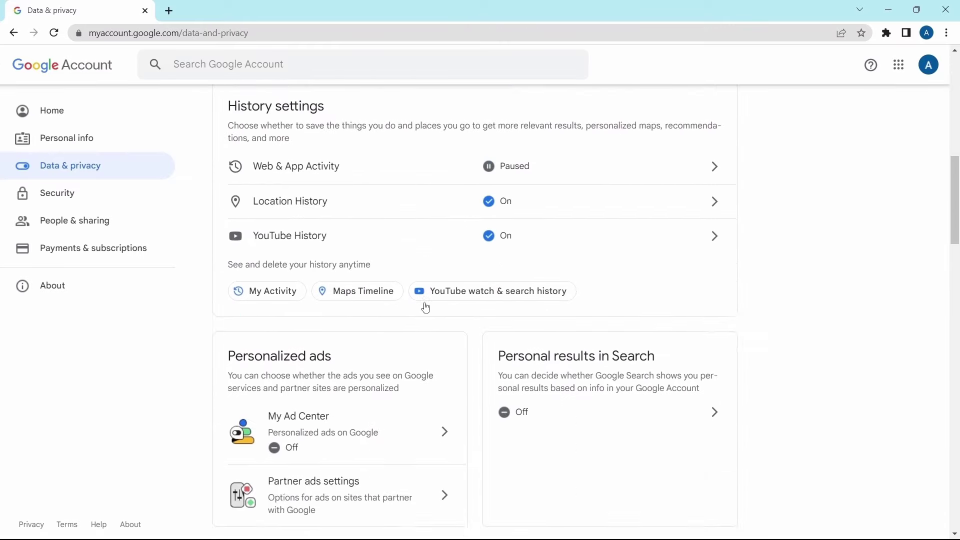
{"action": "scroll", "coordinate": [426, 308], "scroll_direction": "down", "scroll_amount": 3}
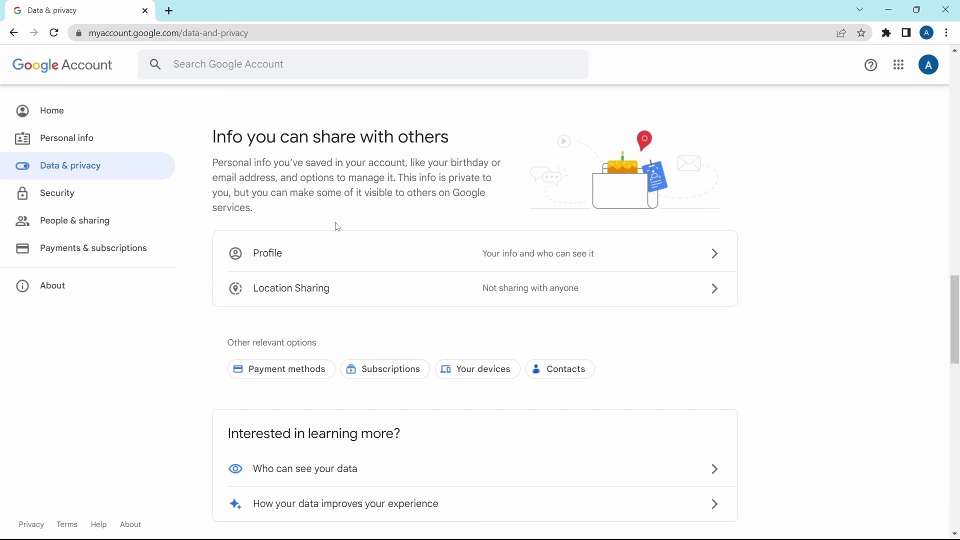
{"action": "left_click", "coordinate": [328, 253]}
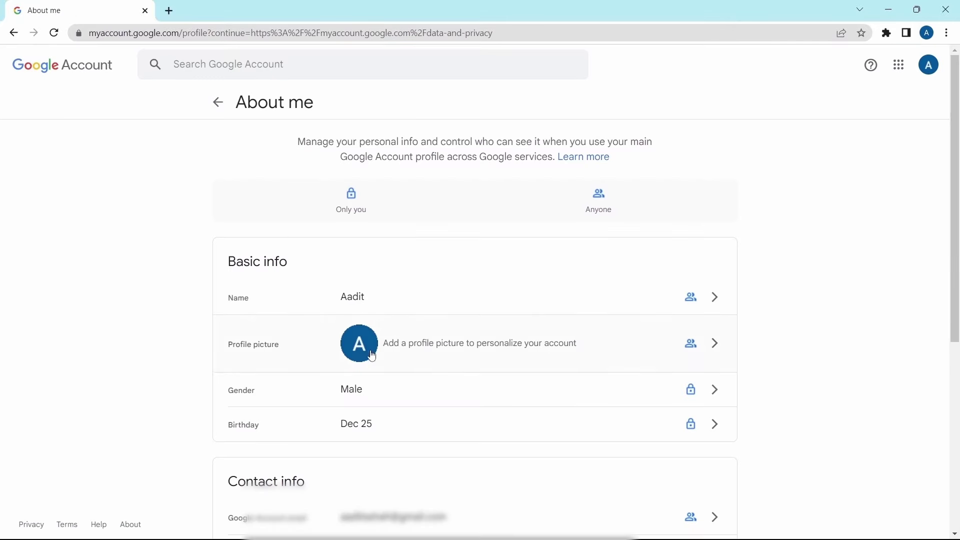
{"action": "key", "text": "alt+Left"}
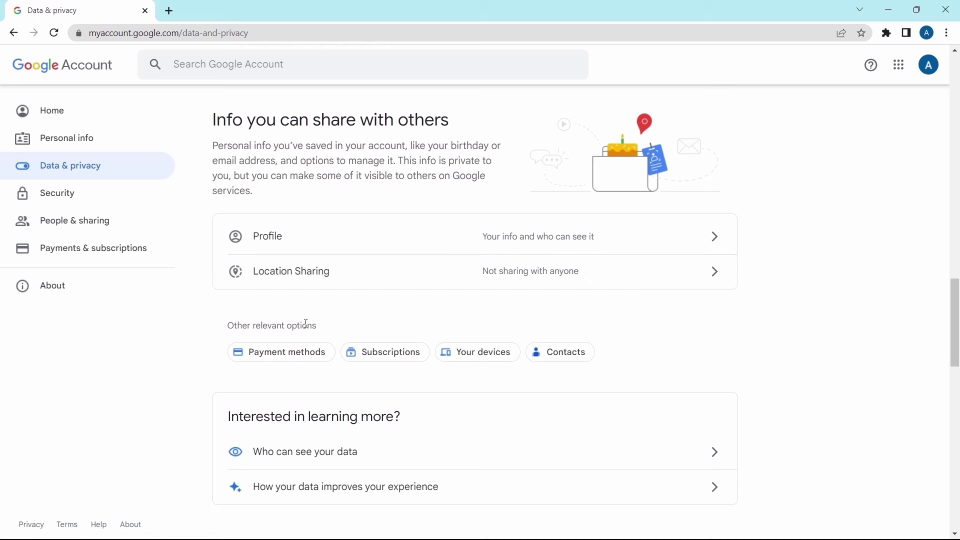
{"action": "scroll", "coordinate": [307, 324], "scroll_direction": "up", "scroll_amount": 1}
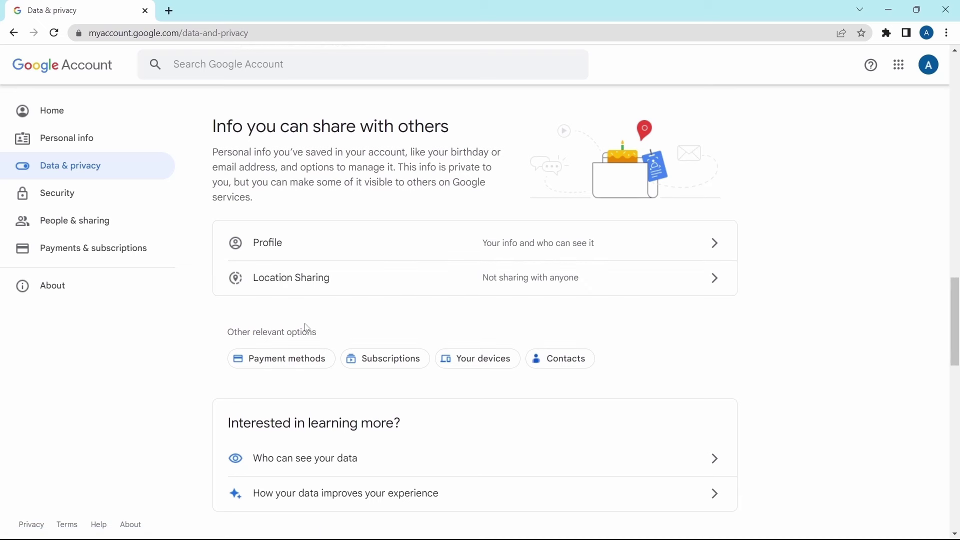
{"action": "scroll", "coordinate": [307, 327], "scroll_direction": "down", "scroll_amount": 8}
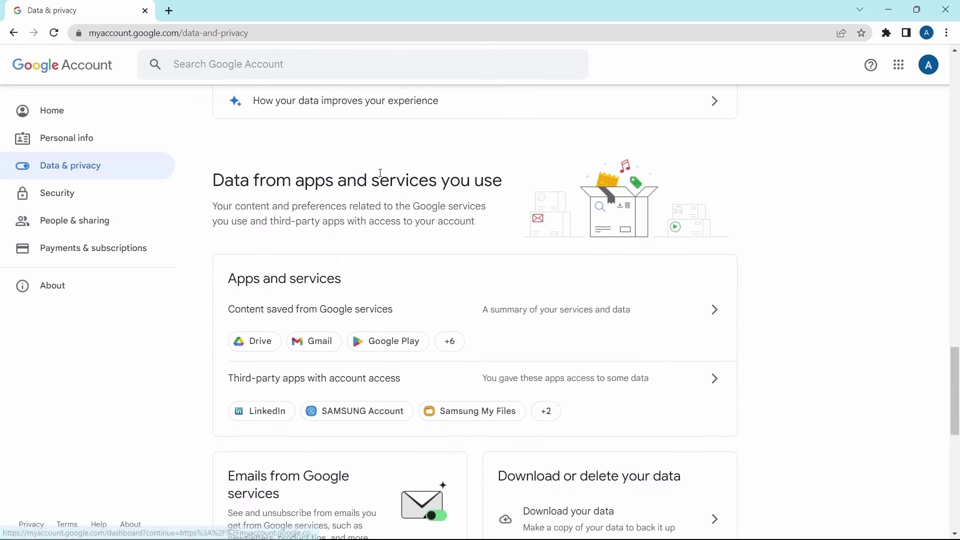
Open the Dashboard from the 'Content saved from Google services' row under Apps and services
{"action": "scroll", "coordinate": [373, 220], "scroll_direction": "down", "scroll_amount": 1}
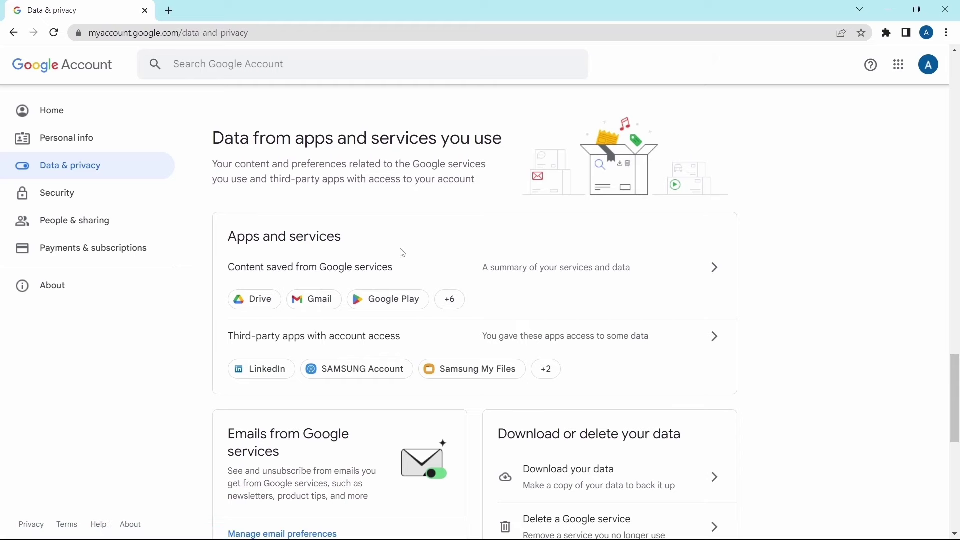
{"action": "left_click", "coordinate": [715, 273]}
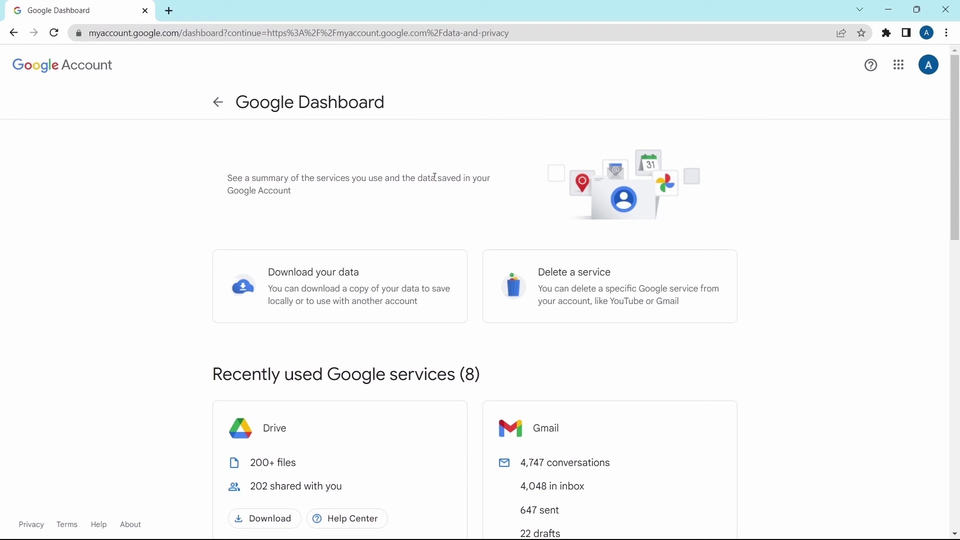
Browse the Dashboard service cards, open Gmail's 4,048 in inbox, then close the Gmail tab
{"action": "scroll", "coordinate": [436, 177], "scroll_direction": "down", "scroll_amount": 4}
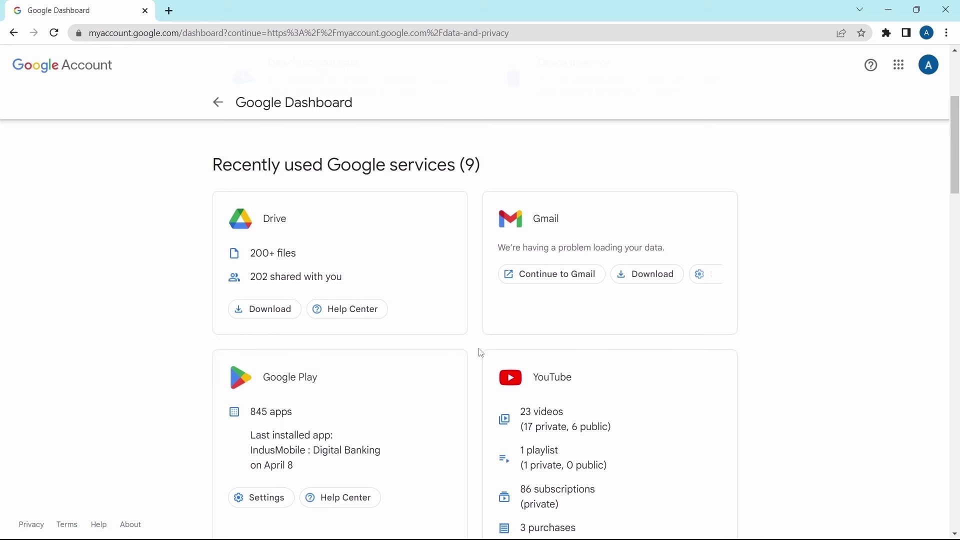
{"action": "scroll", "coordinate": [482, 353], "scroll_direction": "down", "scroll_amount": 15}
{"action": "scroll", "coordinate": [149, 255], "scroll_direction": "up", "scroll_amount": 15}
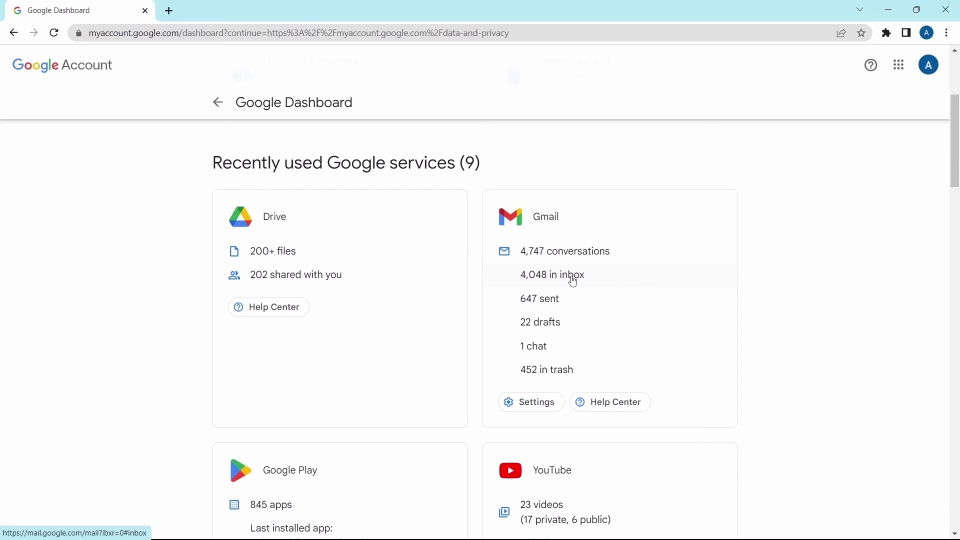
{"action": "left_click", "coordinate": [574, 280]}
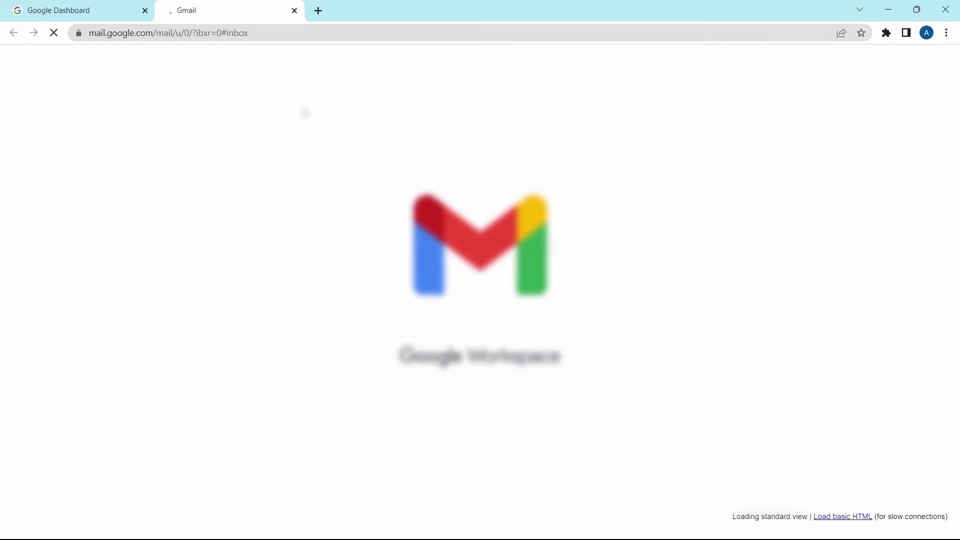
{"action": "key", "text": "ctrl+w"}
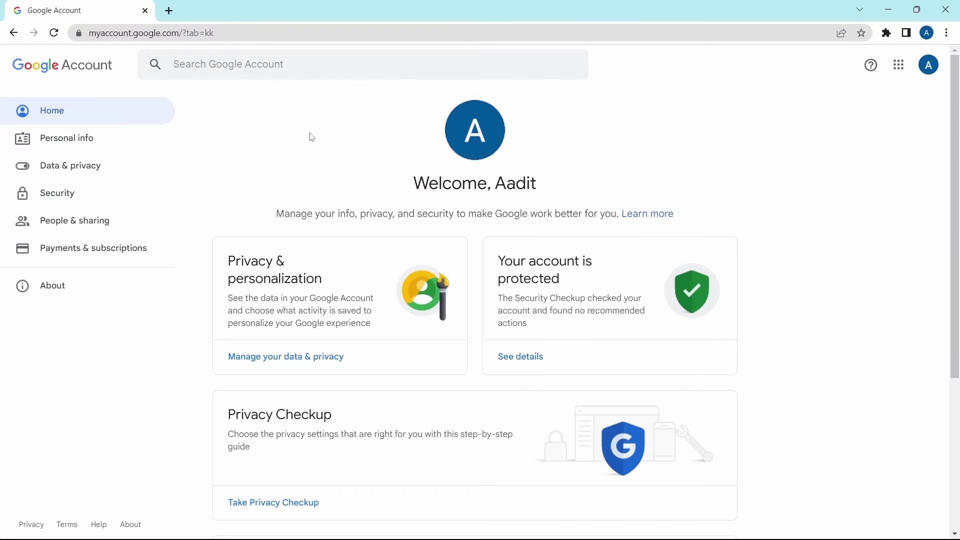